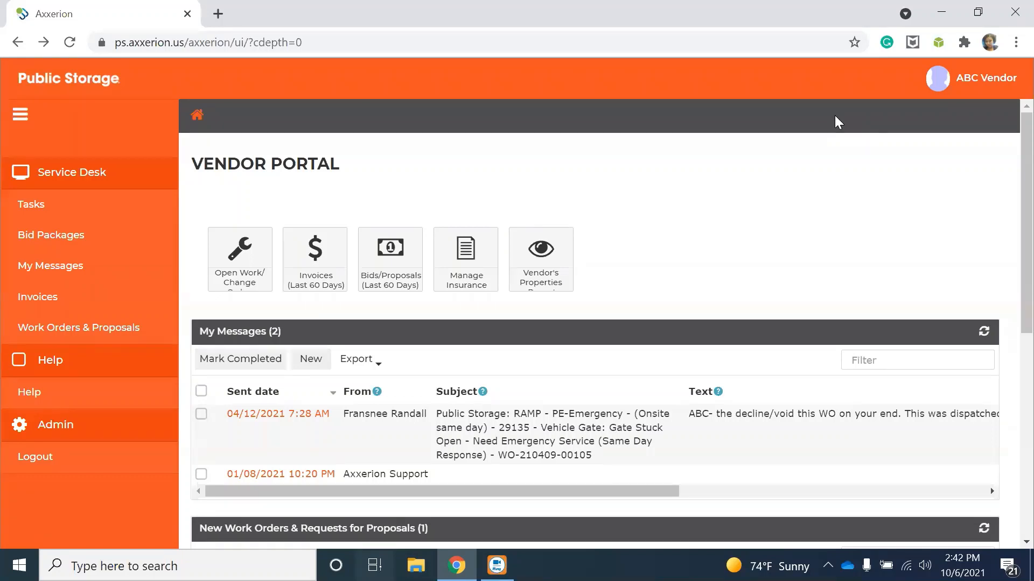
Open the elevator work order awaiting vendor acceptance from the New Work Orders & Requests for Proposals list.
scroll(802, 184, "down", 3)
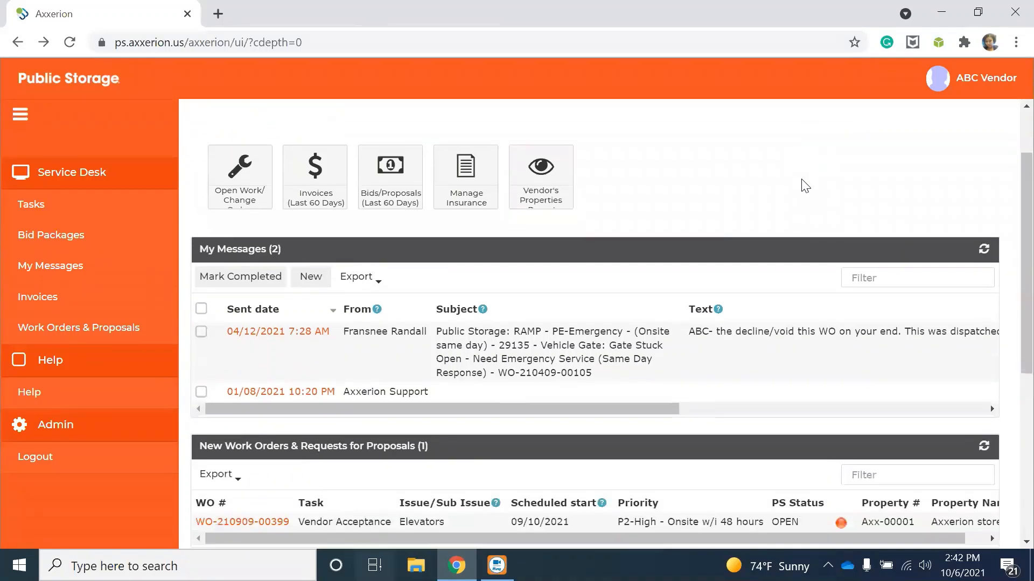
scroll(801, 179, "down", 2)
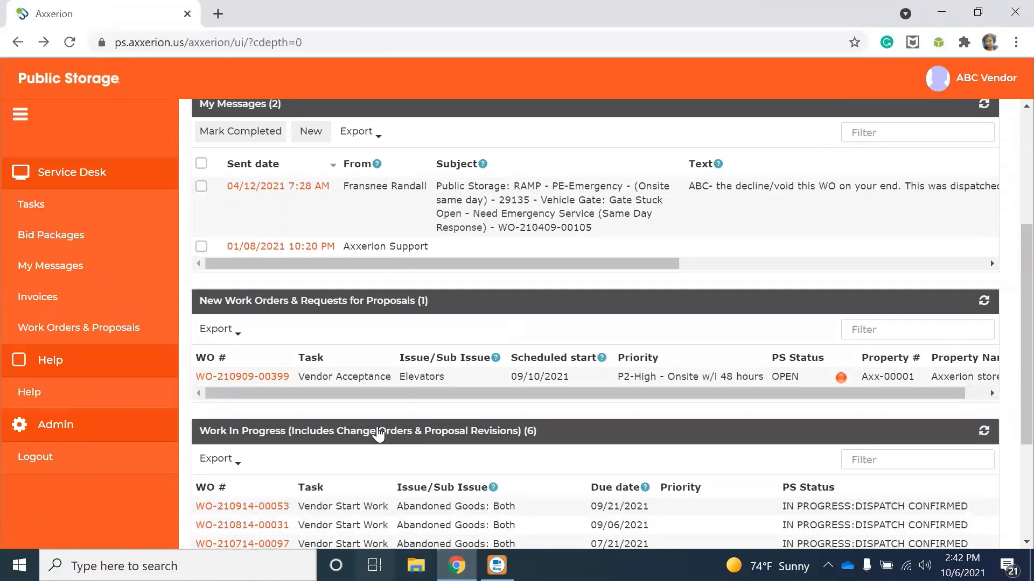
left_click(280, 377)
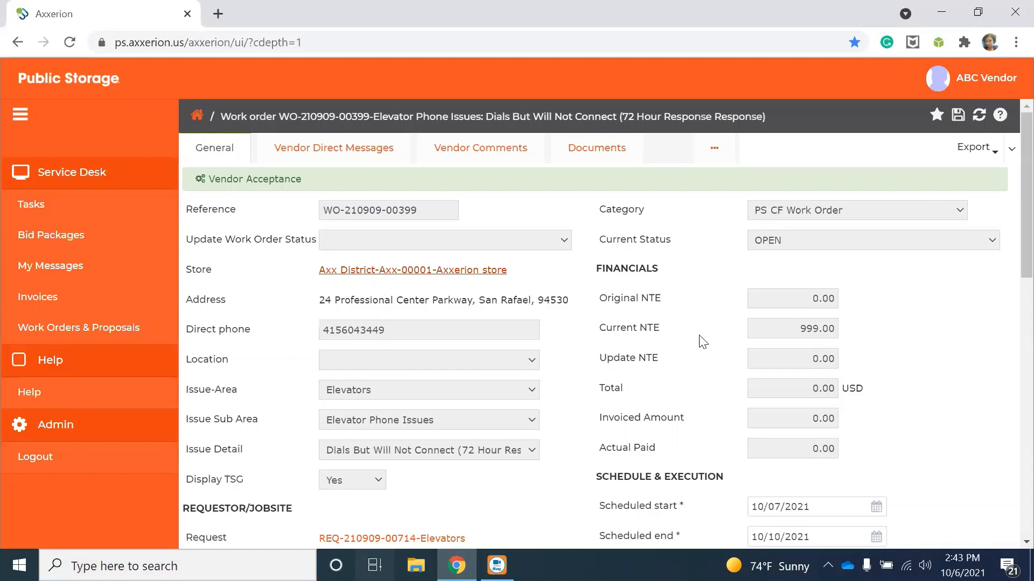
Review the work order's general details, schedule and description, and examine the property manager notes for the services requested.
scroll(703, 342, "down", 3)
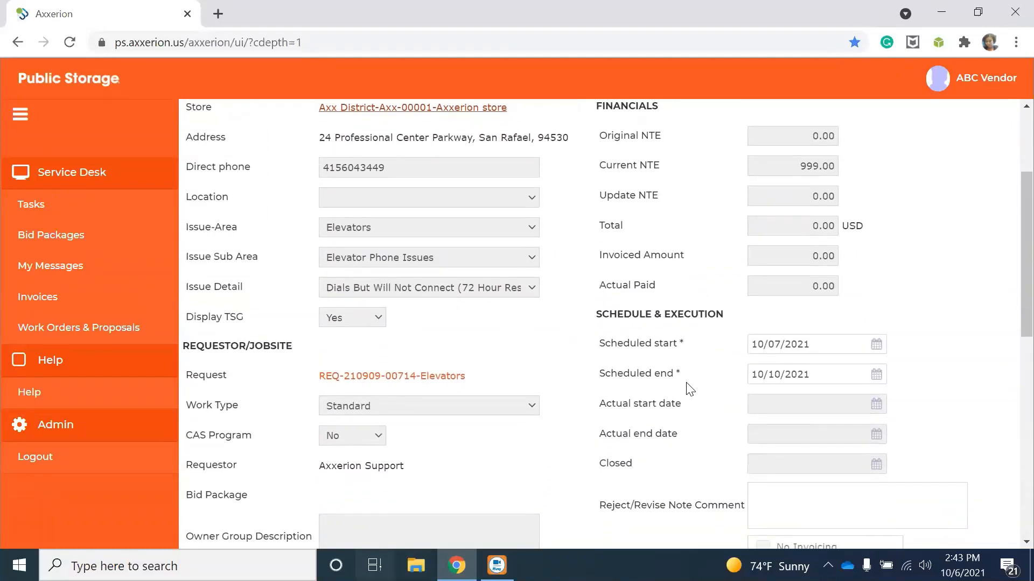
scroll(690, 389, "down", 4)
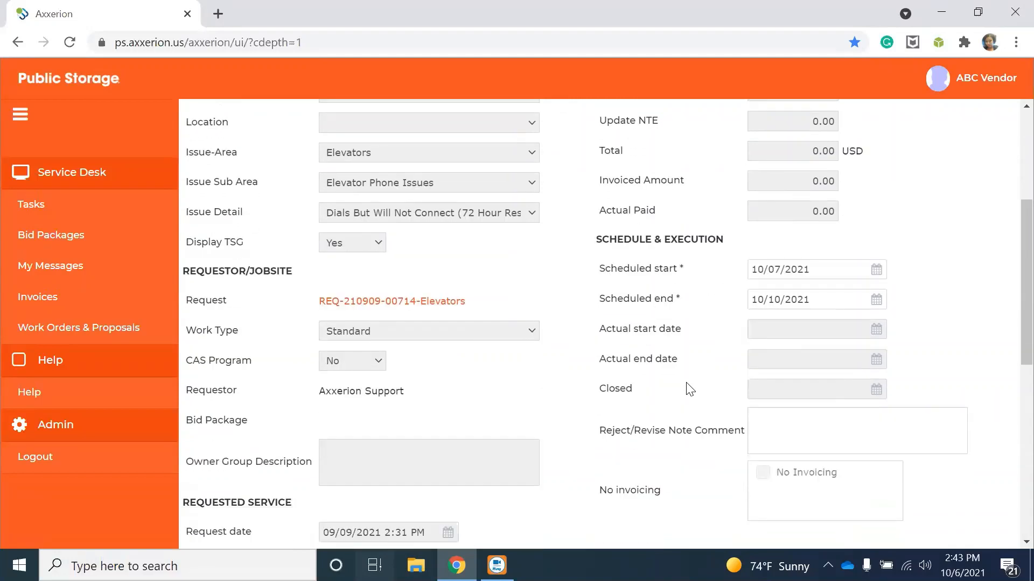
scroll(687, 384, "down", 4)
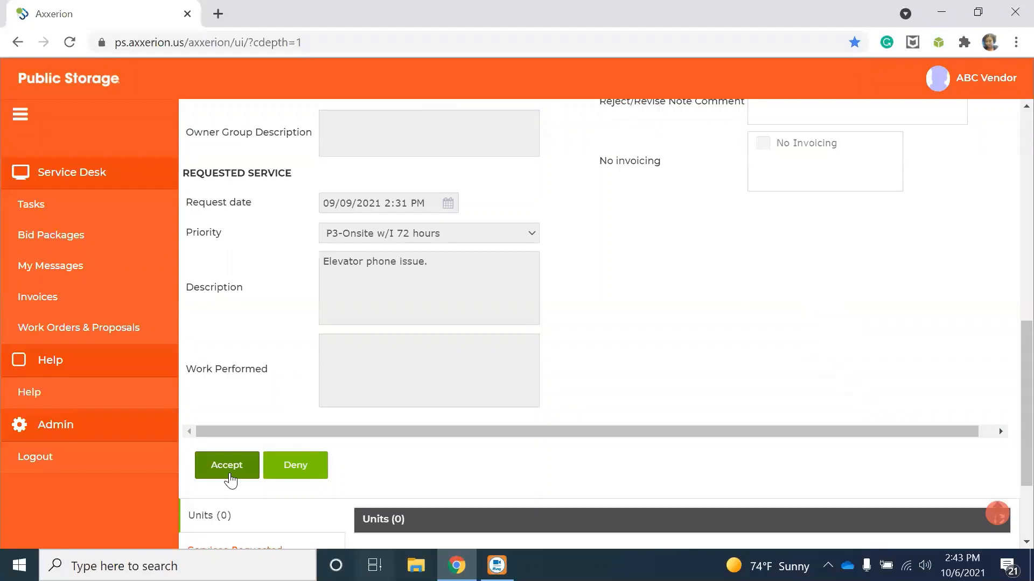
scroll(236, 502, "down", 1)
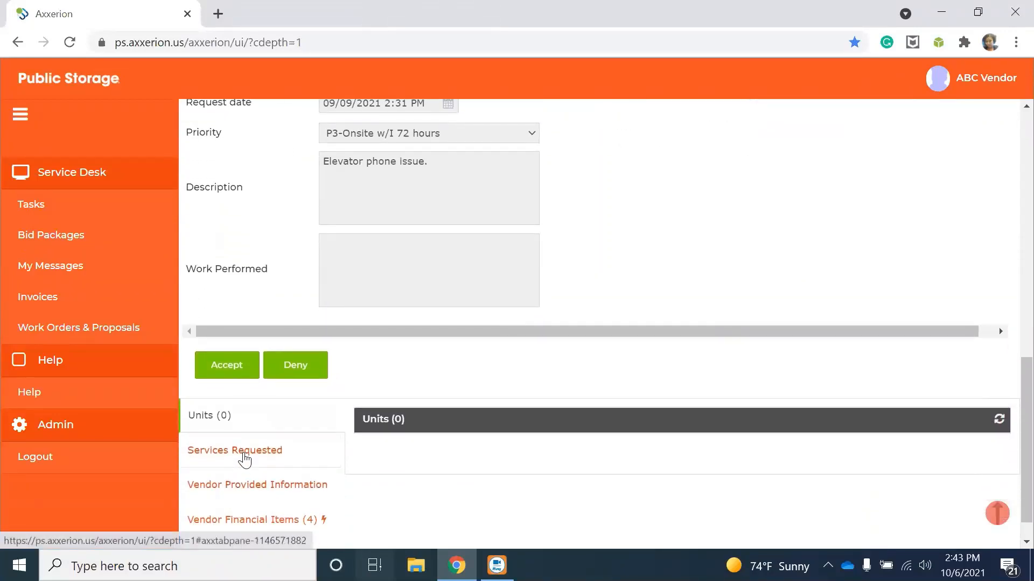
left_click(245, 455)
scroll(420, 493, "down", 1)
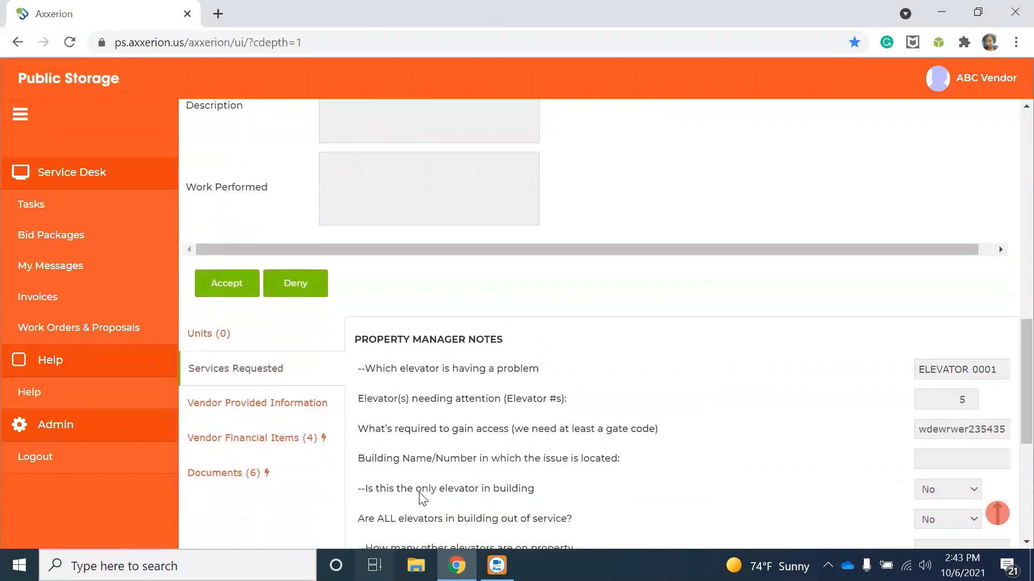
scroll(419, 493, "down", 1)
scroll(420, 494, "down", 1)
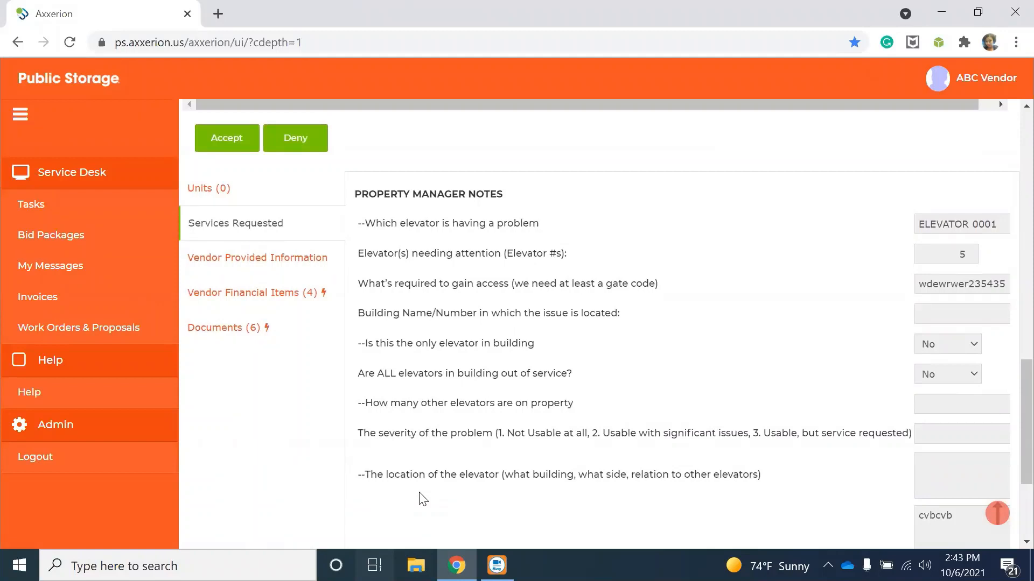
Accept the elevator work order and confirm its scheduled dates and scope of work.
scroll(420, 493, "up", 3)
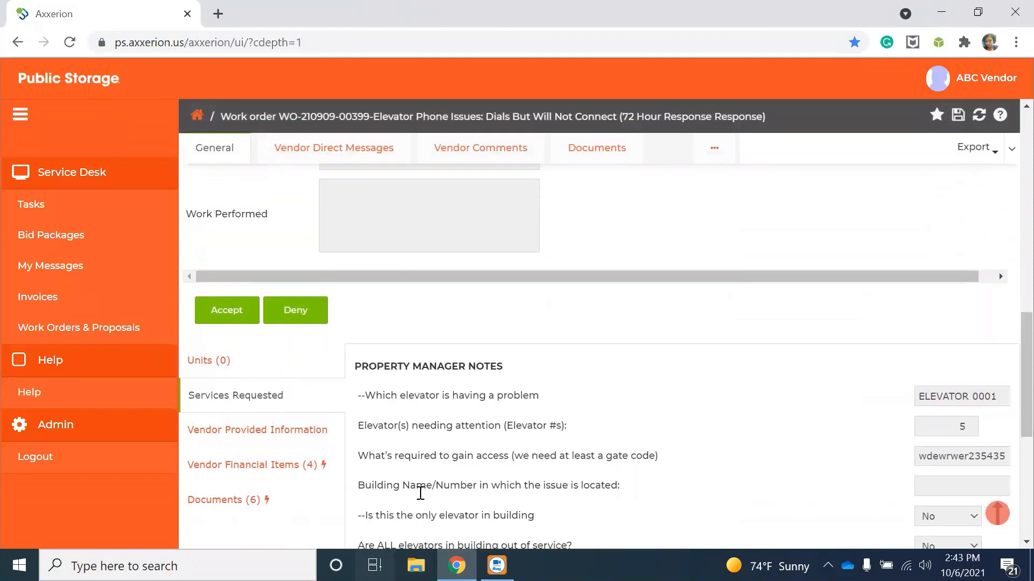
left_click(227, 398)
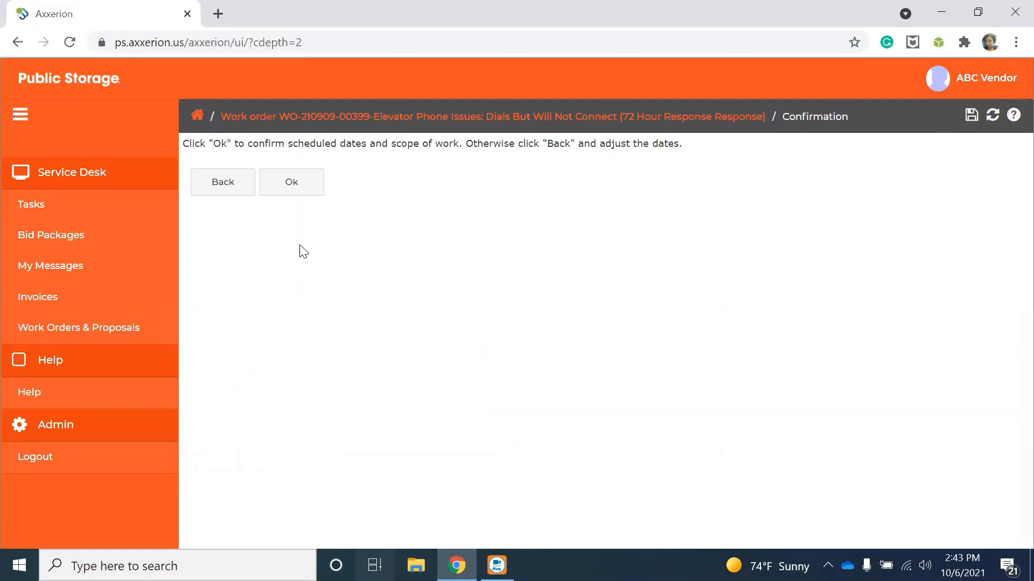
left_click(298, 193)
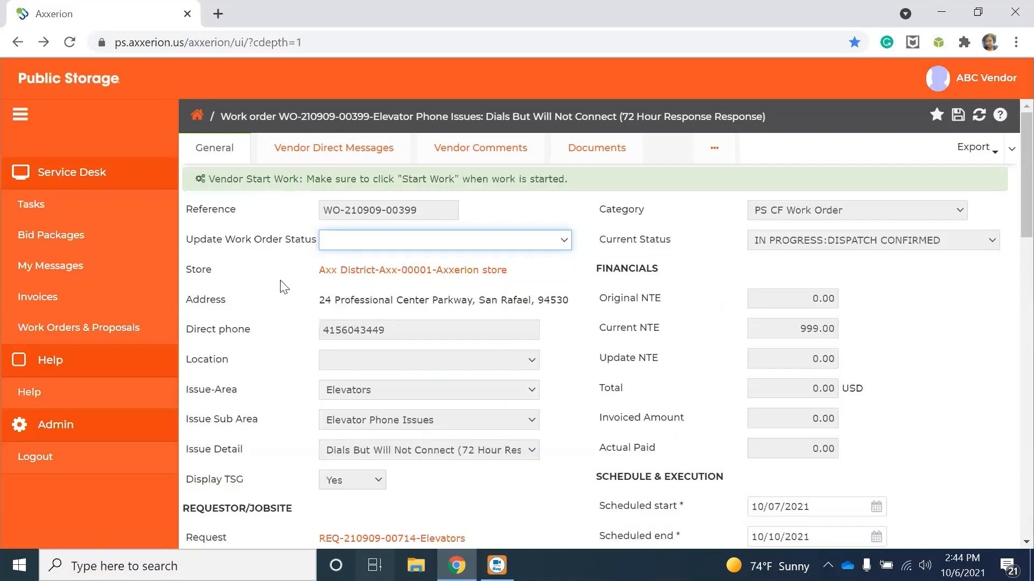
Start work on the accepted elevator work order and confirm that the work has started.
scroll(284, 287, "down", 1)
scroll(284, 287, "down", 4)
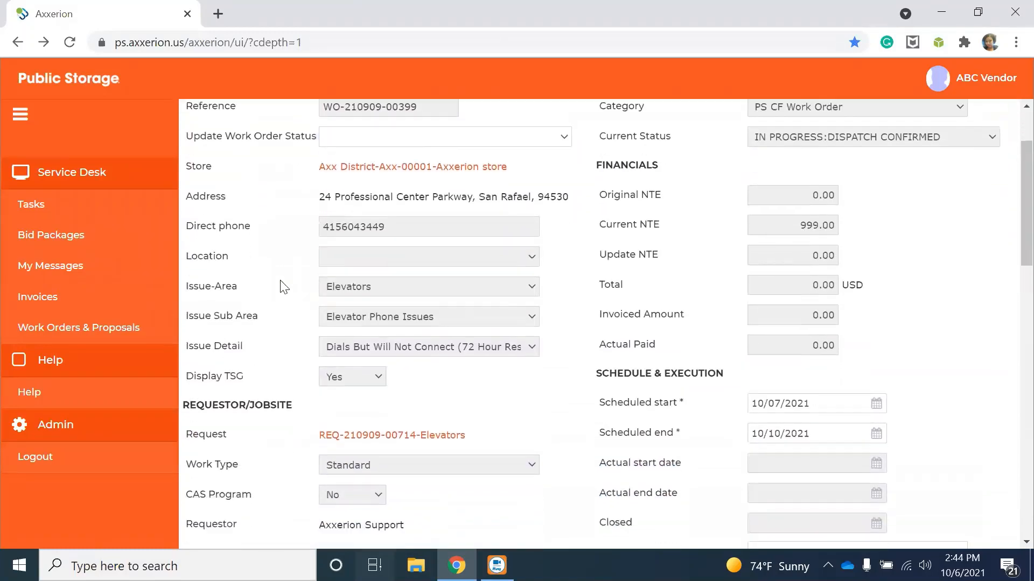
scroll(284, 286, "down", 7)
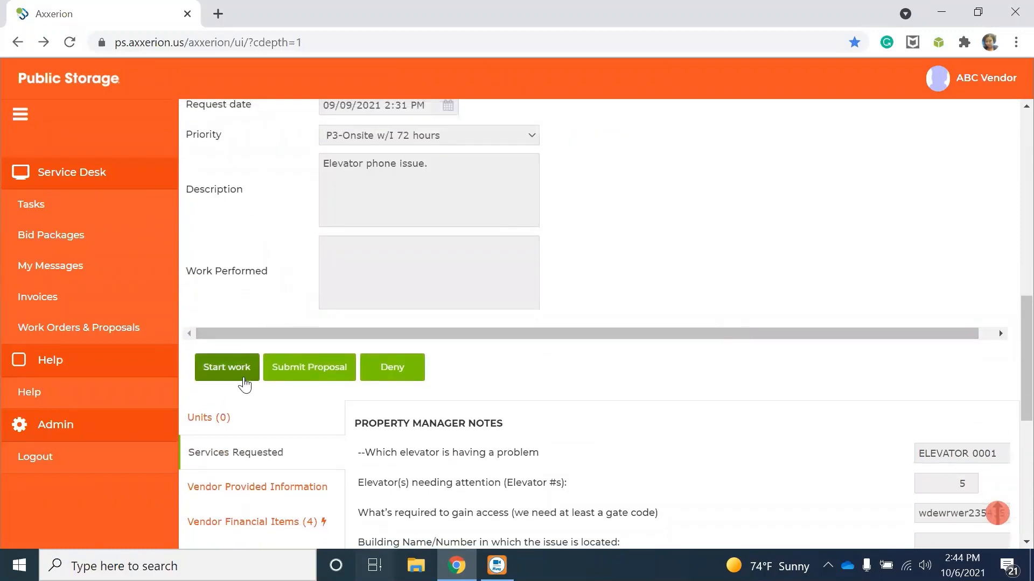
left_click(244, 383)
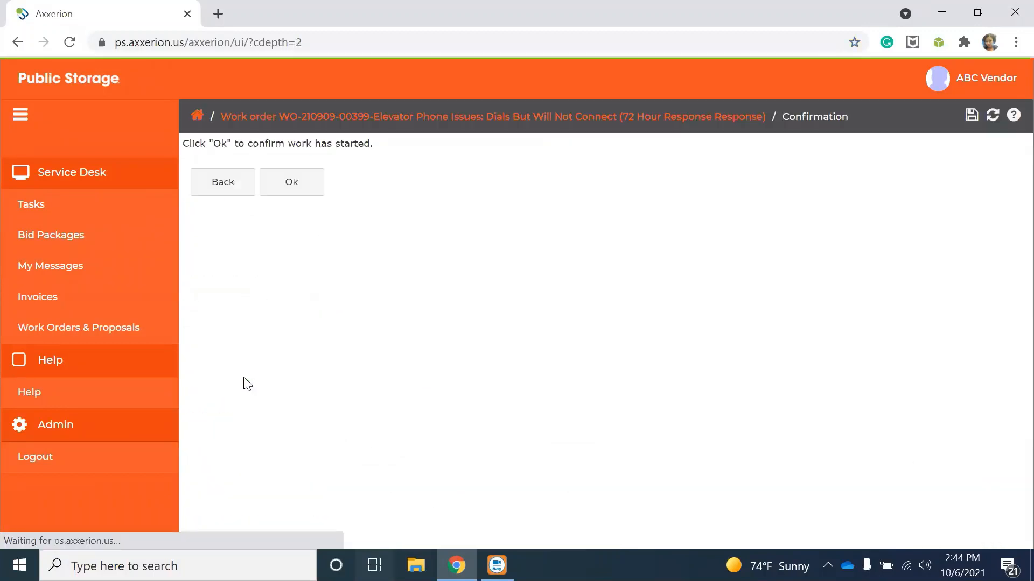
left_click(303, 184)
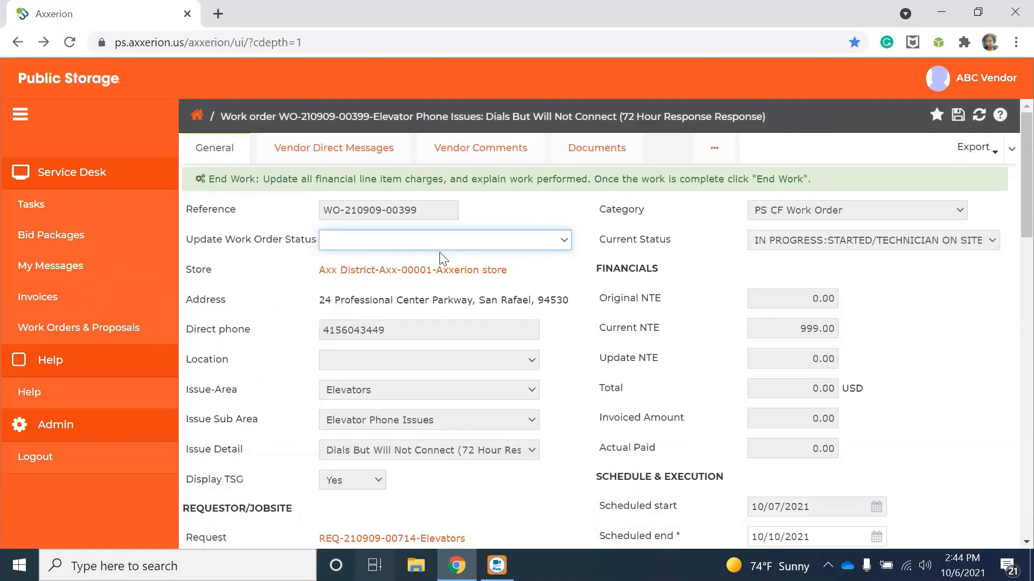
Enter "fixed elevator phone." as the work performed in the vendor provided information and end the work.
scroll(440, 253, "down", 3)
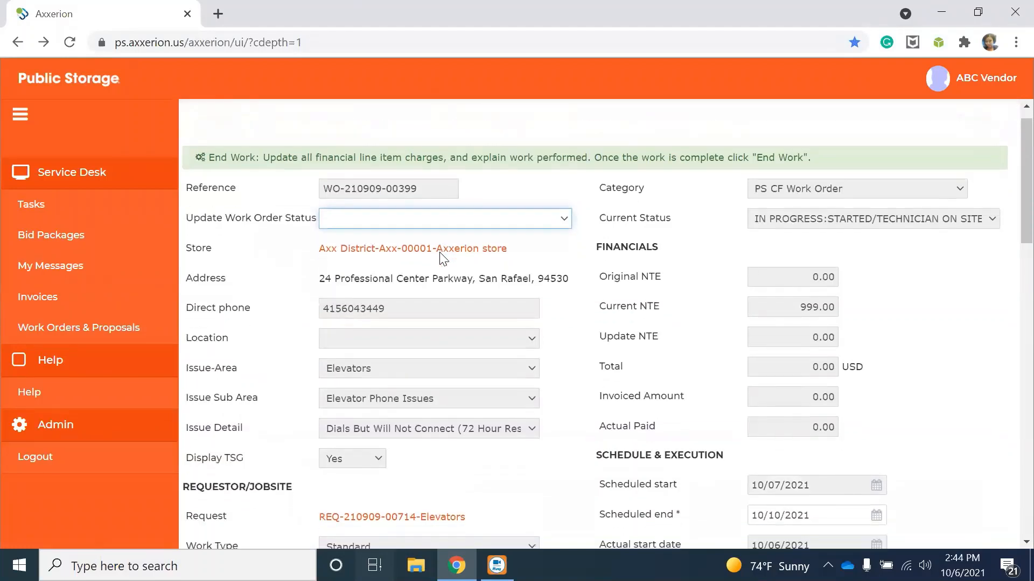
scroll(439, 251, "down", 6)
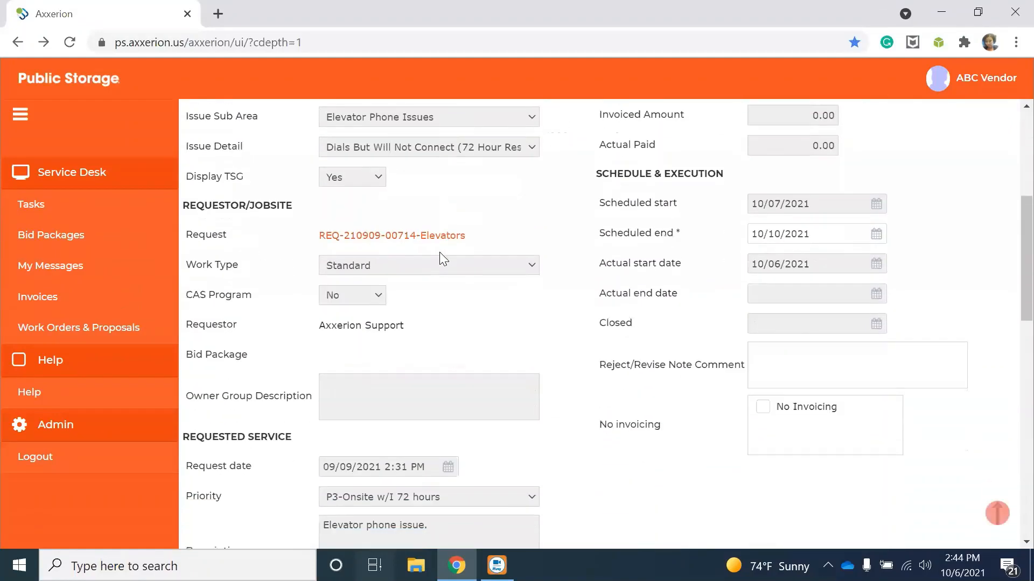
scroll(439, 252, "down", 3)
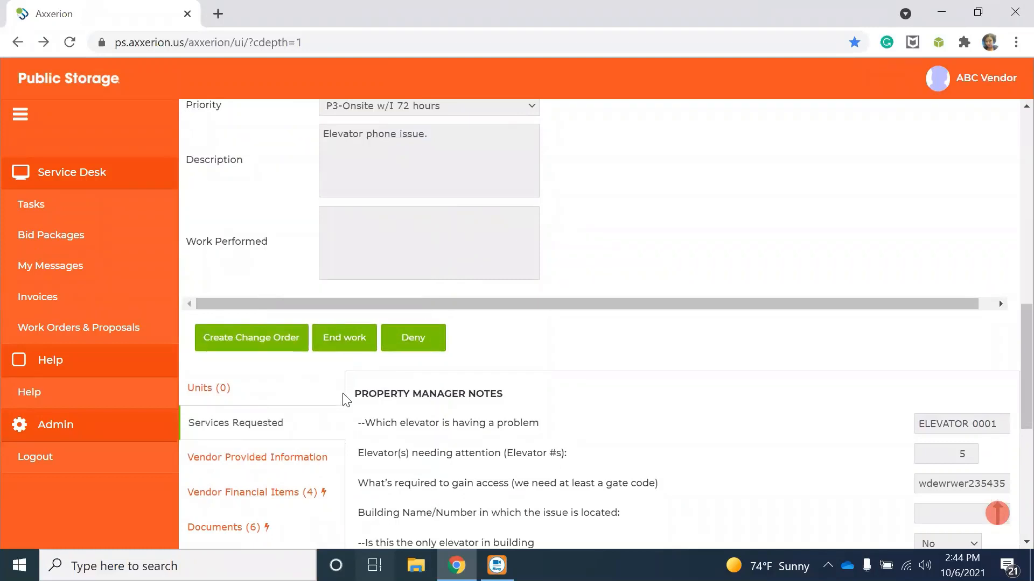
left_click(317, 463)
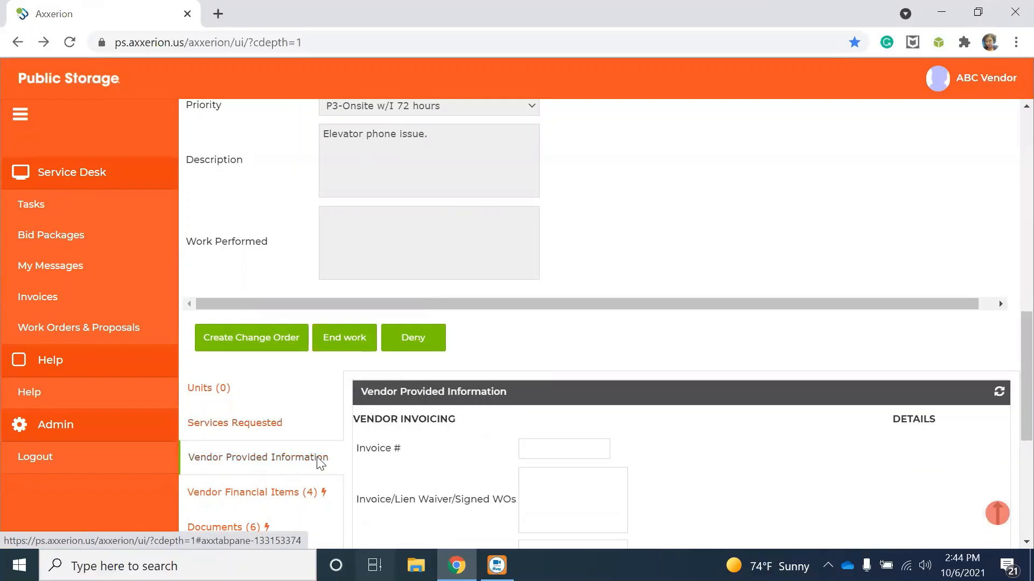
scroll(330, 464, "down", 4)
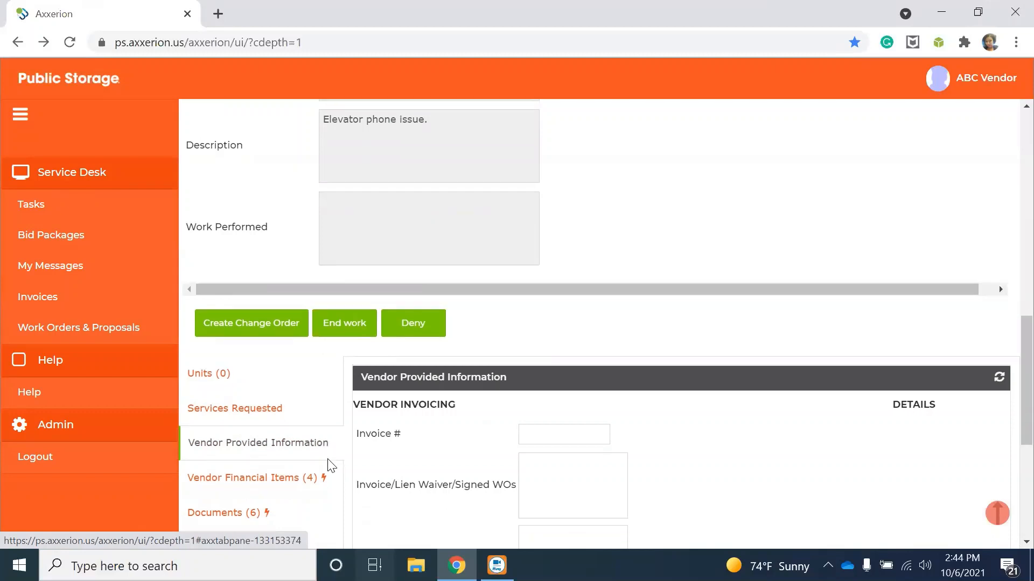
scroll(330, 464, "down", 2)
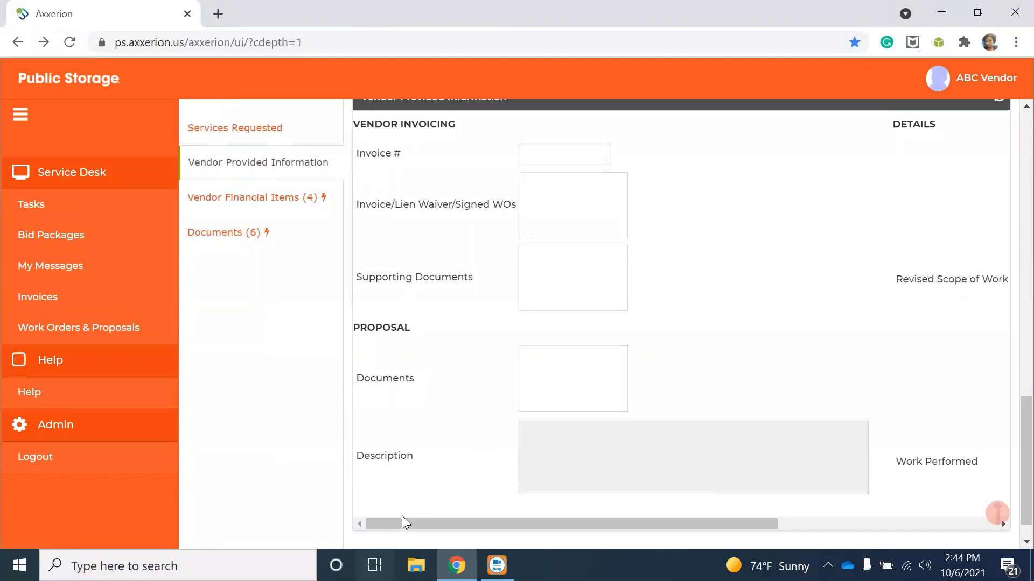
left_click_drag(458, 524, 674, 522)
left_click(690, 476)
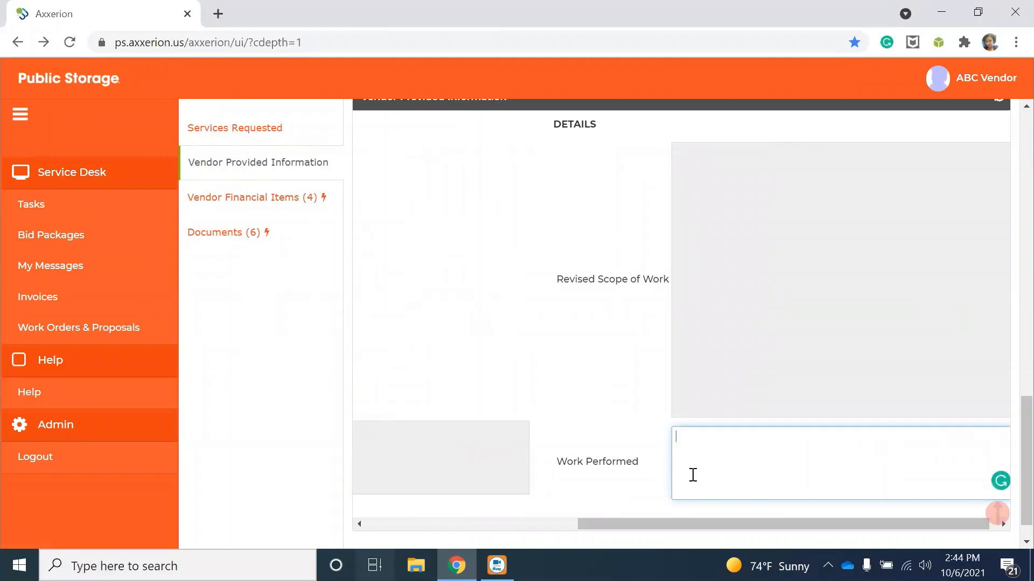
type("fixed elevator phone")
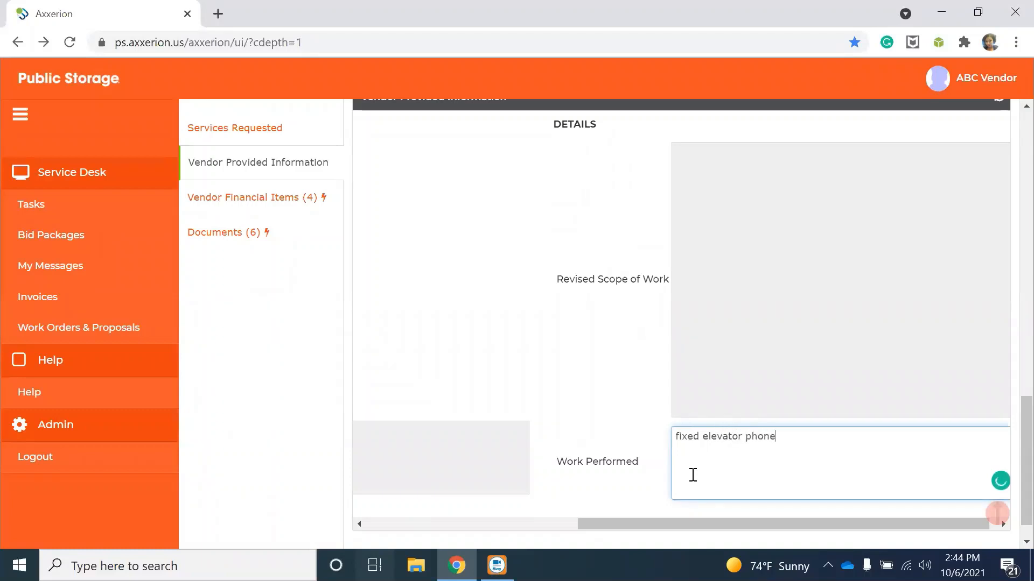
type(".")
scroll(693, 475, "up", 5)
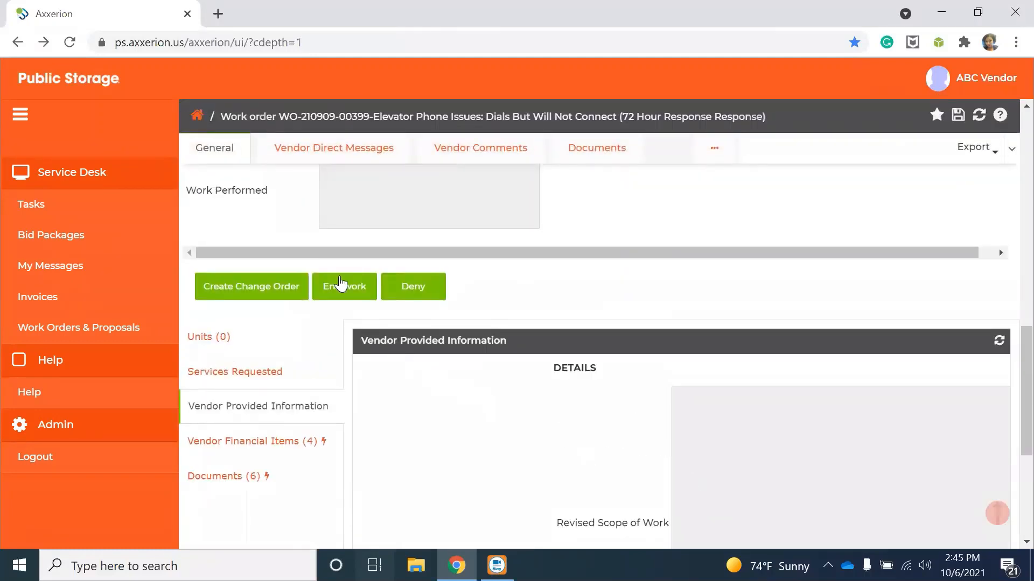
left_click(342, 291)
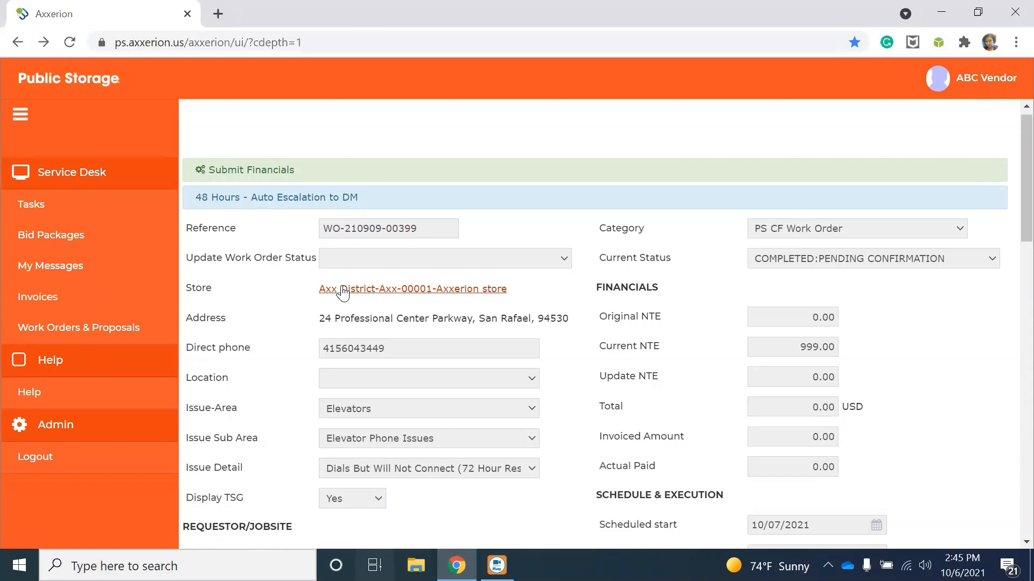
Enter 102197 as the invoice number in the work order's vendor invoicing details.
scroll(342, 293, "down", 3)
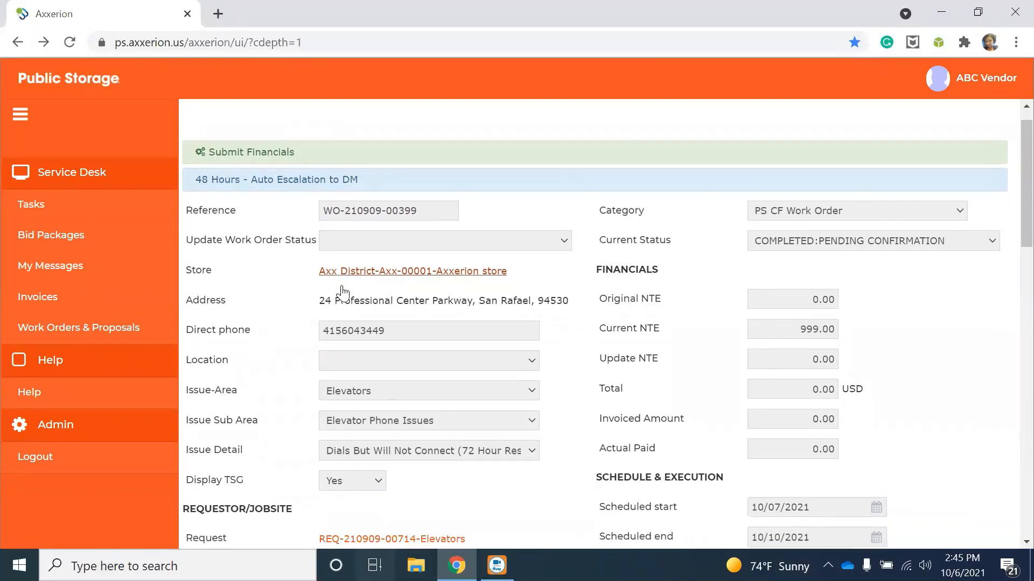
scroll(342, 285, "down", 3)
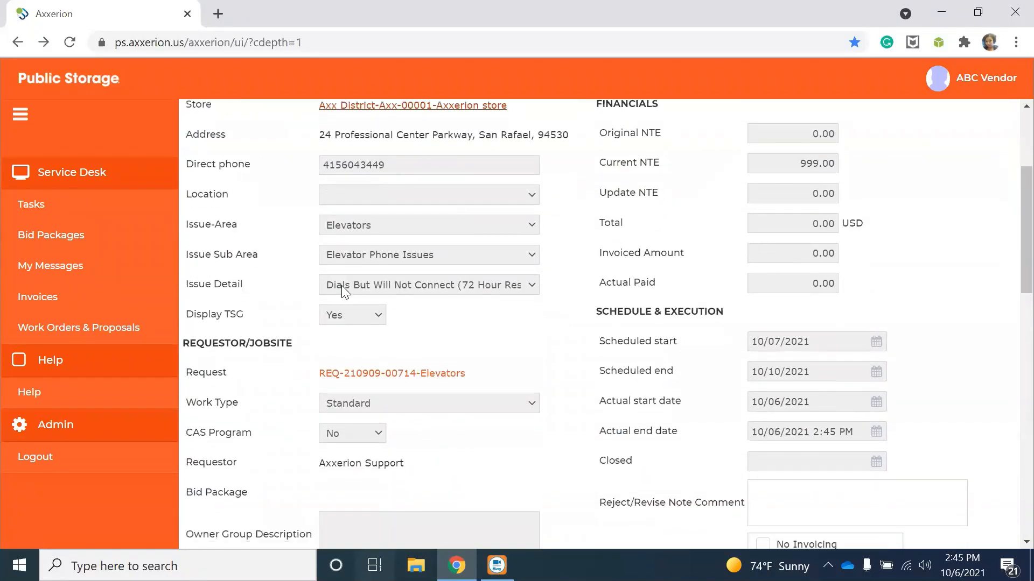
scroll(342, 291, "down", 2)
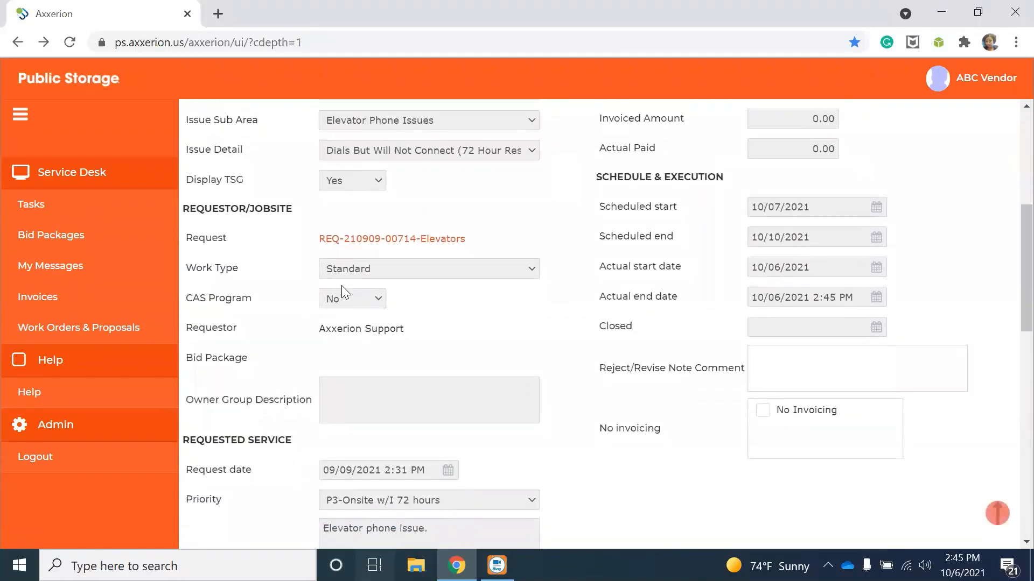
scroll(345, 292, "down", 5)
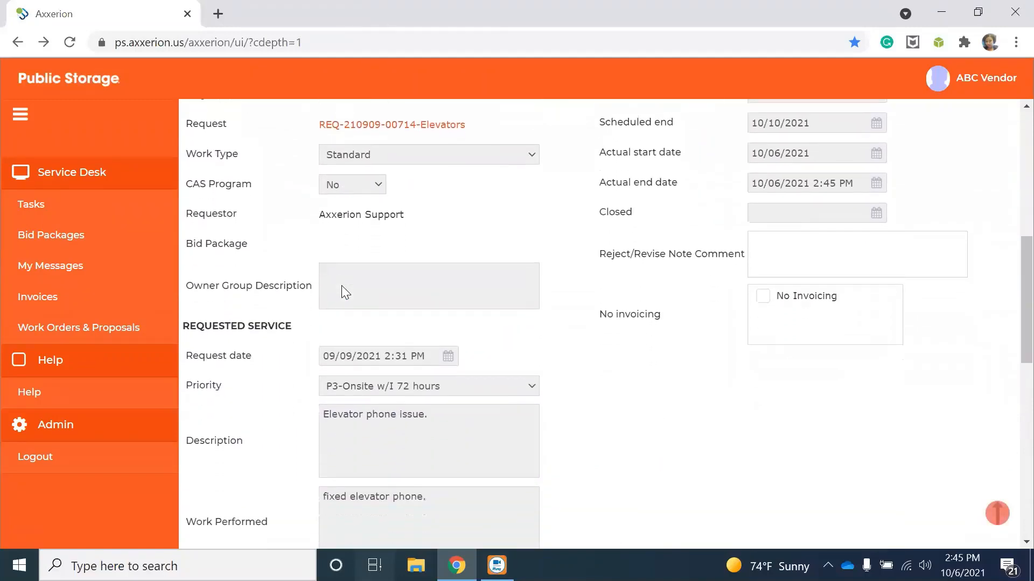
scroll(341, 285, "down", 2)
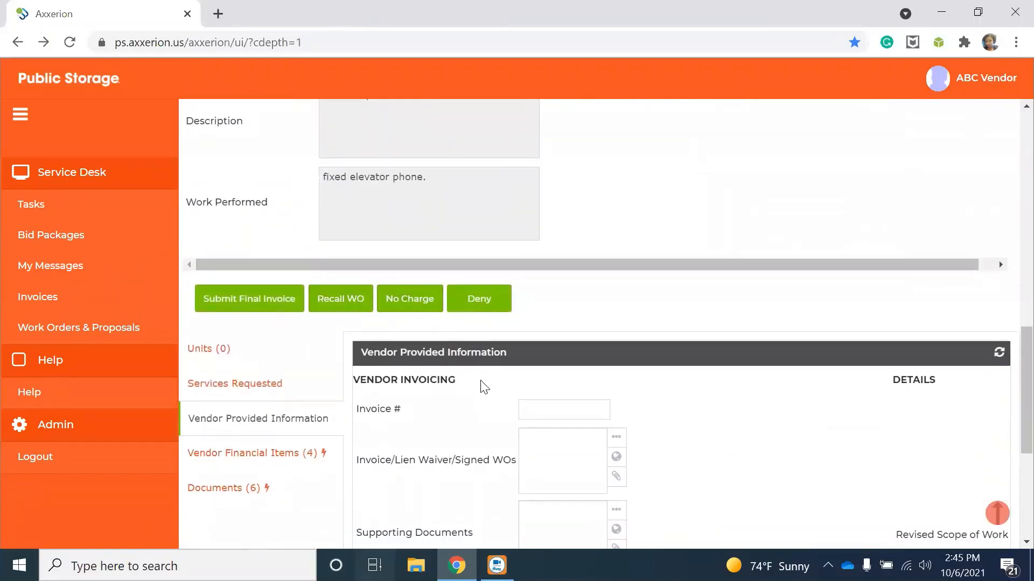
left_click(530, 411)
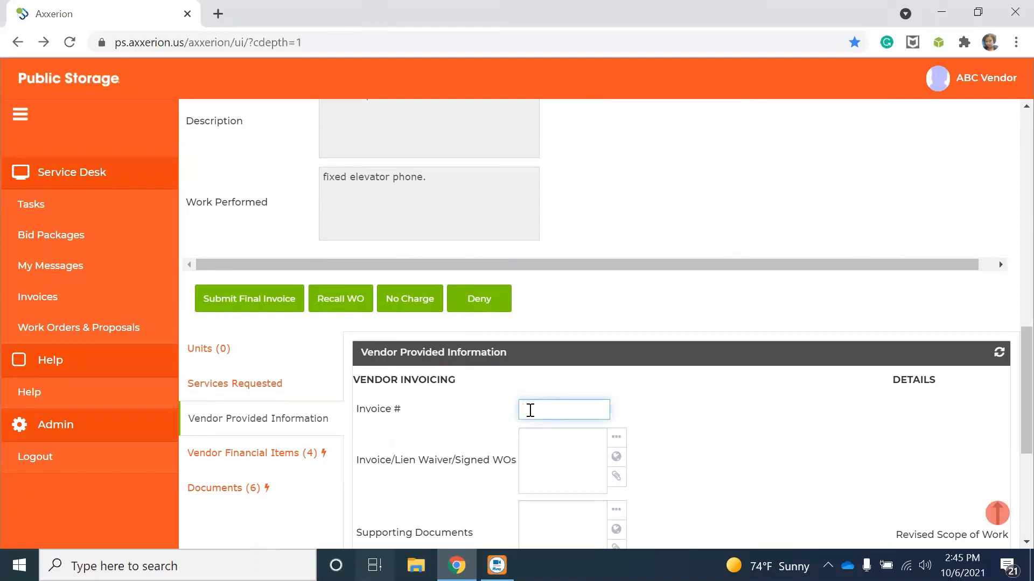
type("102197")
Attach the "Proposal Requested - Template Added" file from Pictures as the Invoice/Lien Waiver/Signed WOs document.
left_click(615, 477)
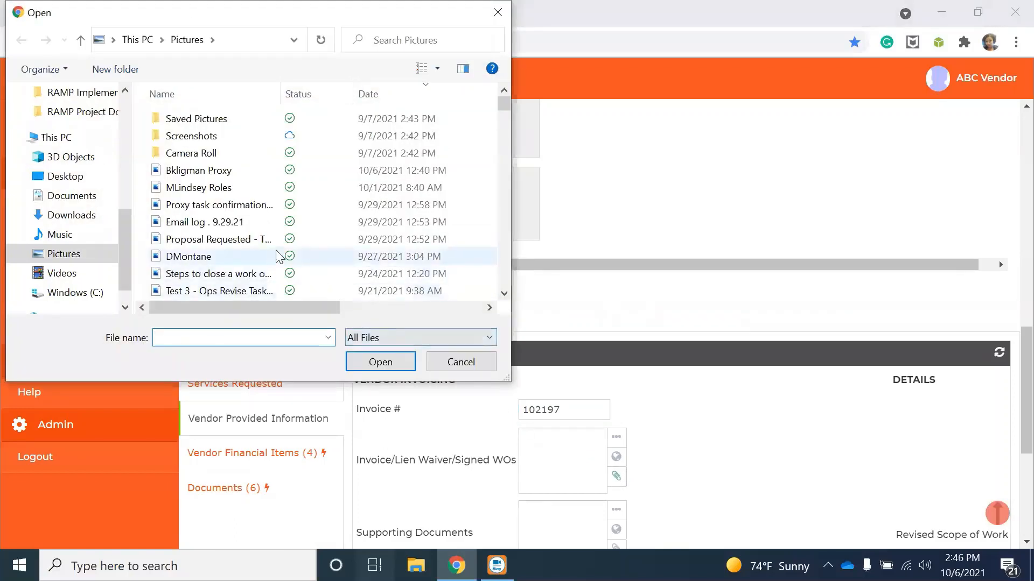
left_click(285, 240)
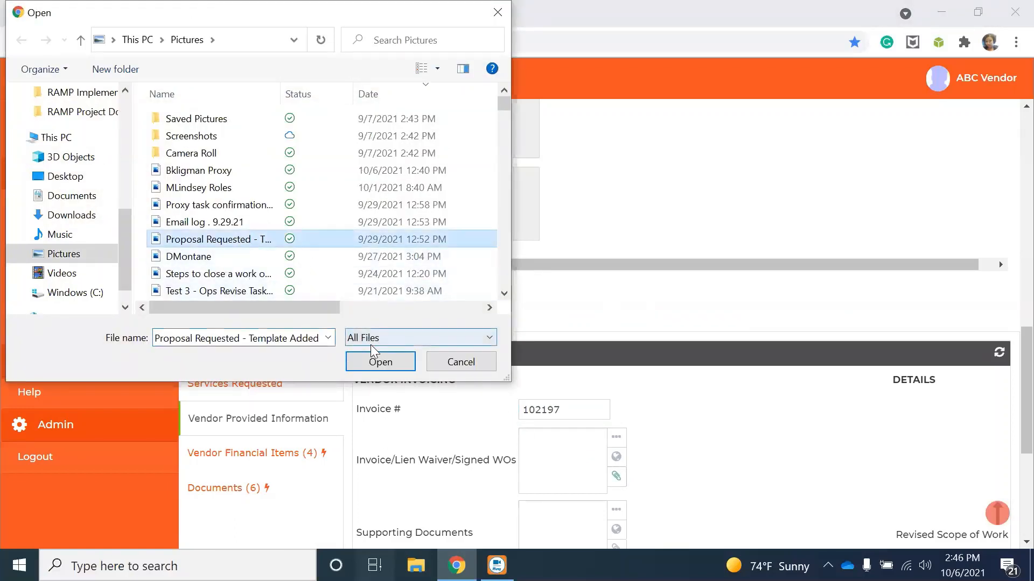
left_click(376, 361)
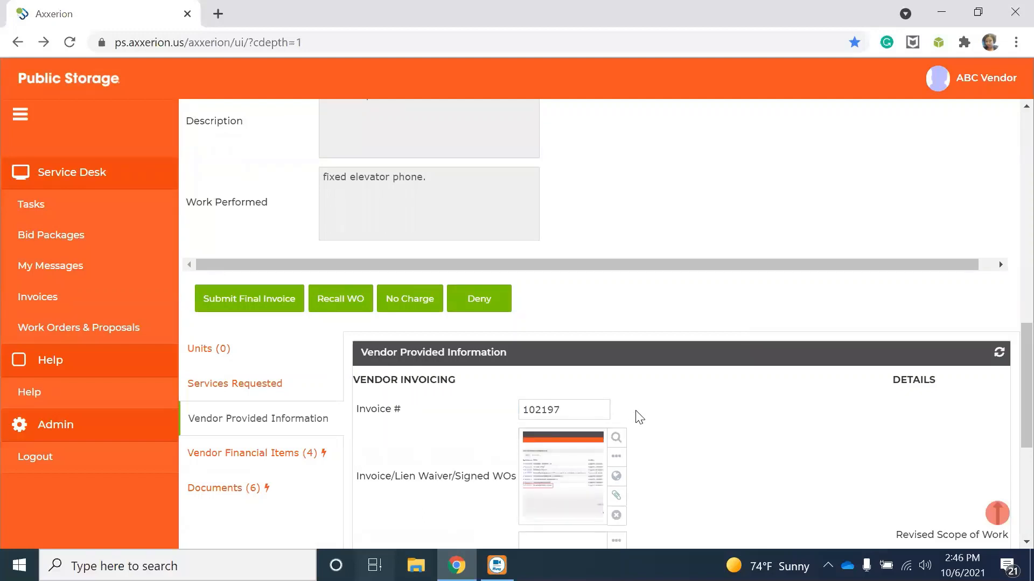
In the work order's vendor financial items, enter "material" as the Material line's description and set its price to 200.00.
scroll(639, 418, "down", 1)
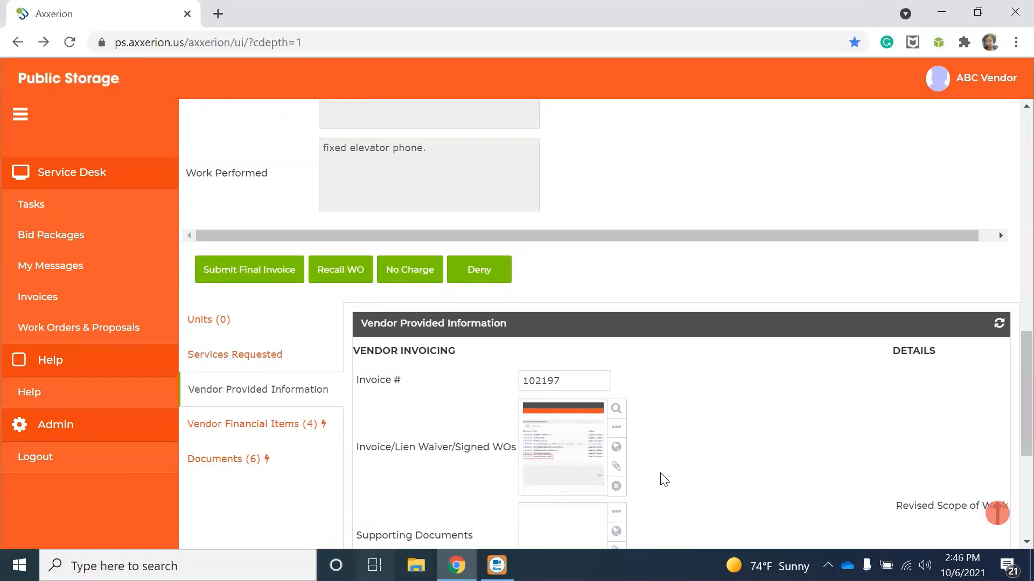
scroll(664, 479, "down", 2)
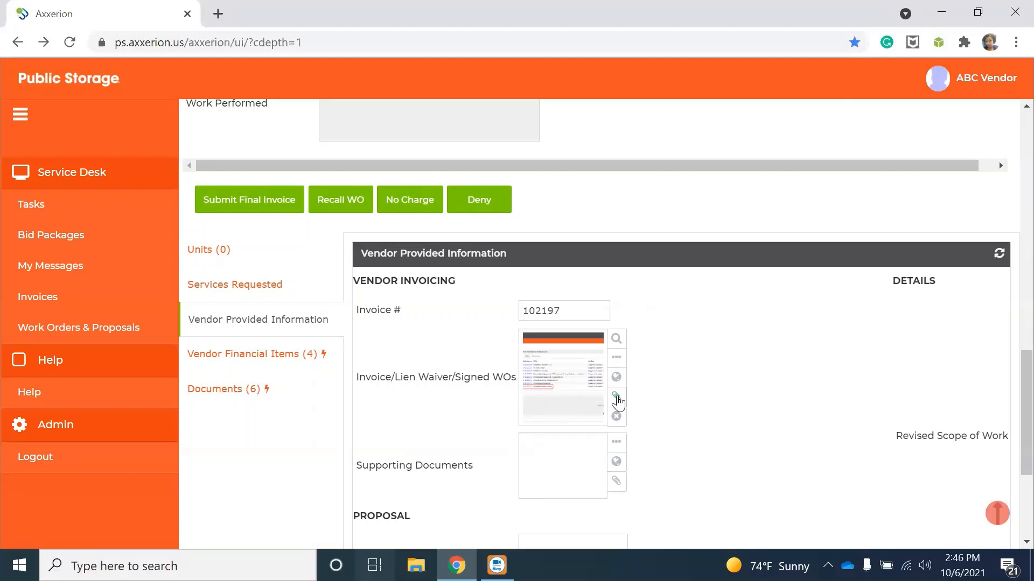
left_click(615, 489)
left_click(289, 359)
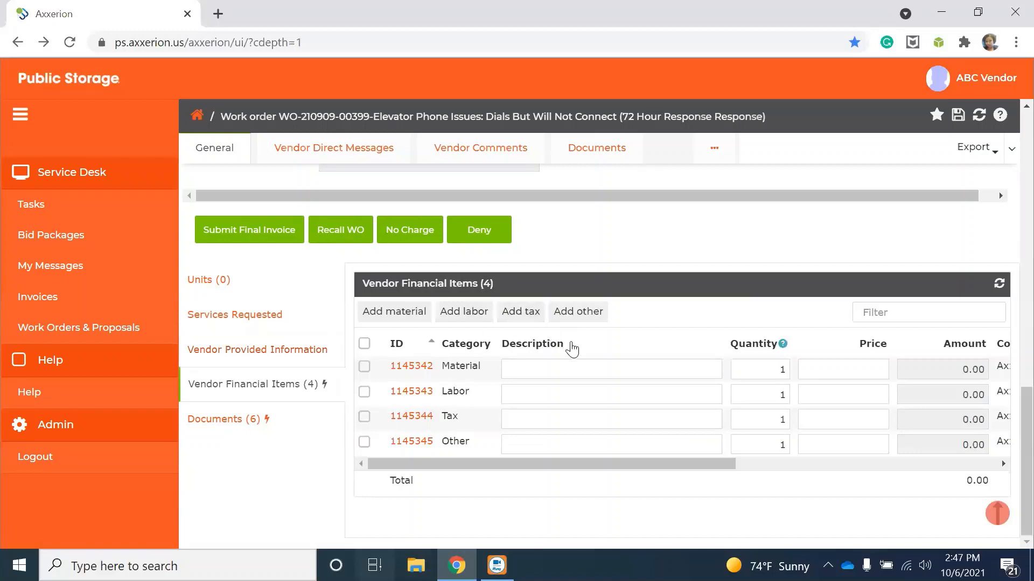
left_click(580, 368)
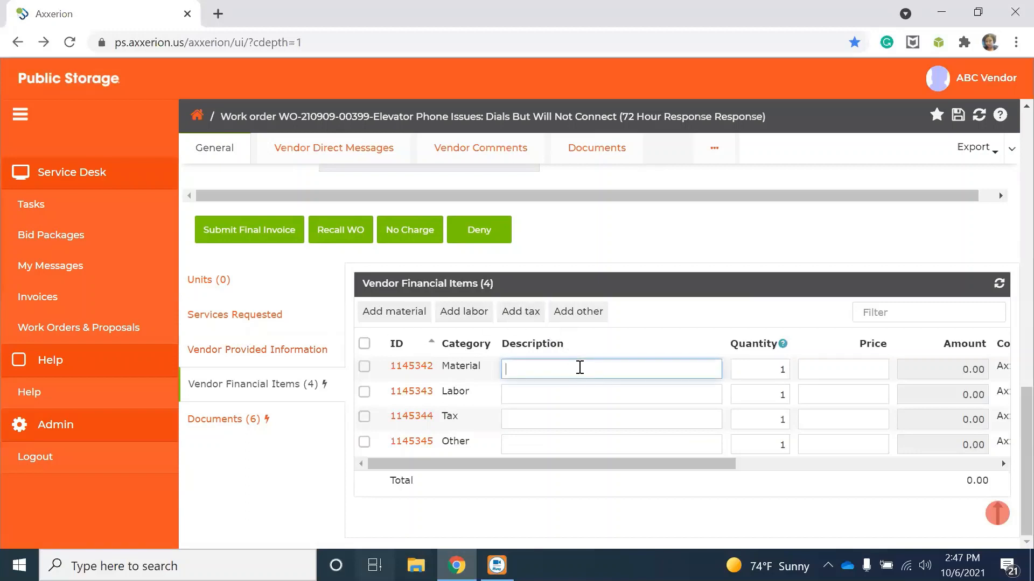
type("material")
key("Tab")
key("Tab")
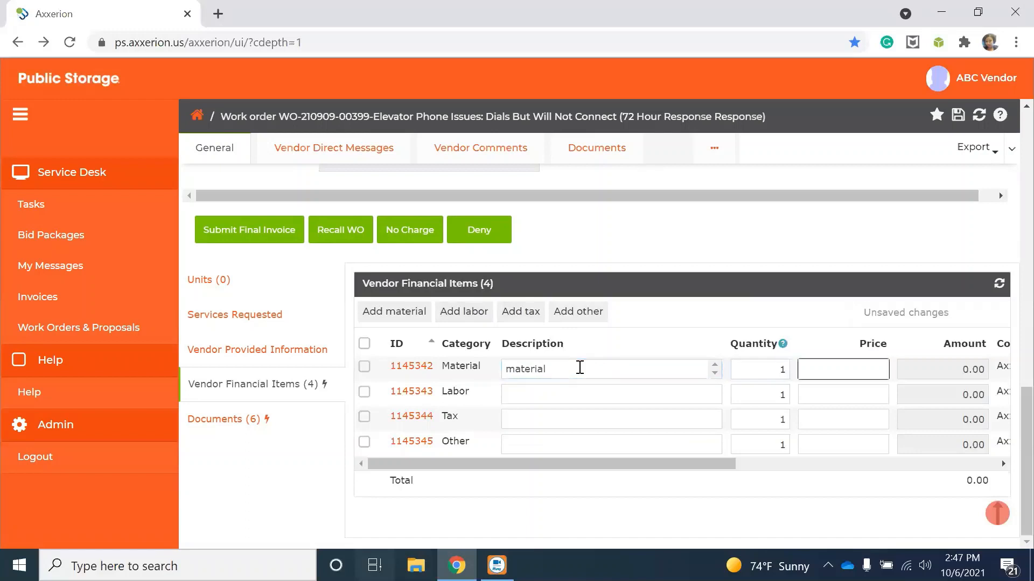
type("2")
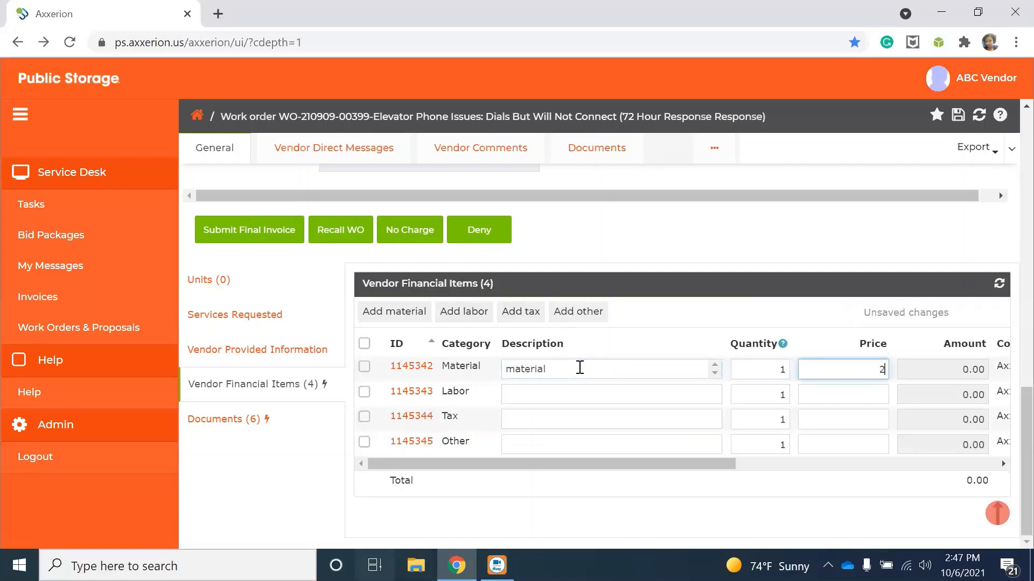
type("00.00")
Submit the final invoice for the elevator work order and accept the vendor certification statement.
left_click(270, 237)
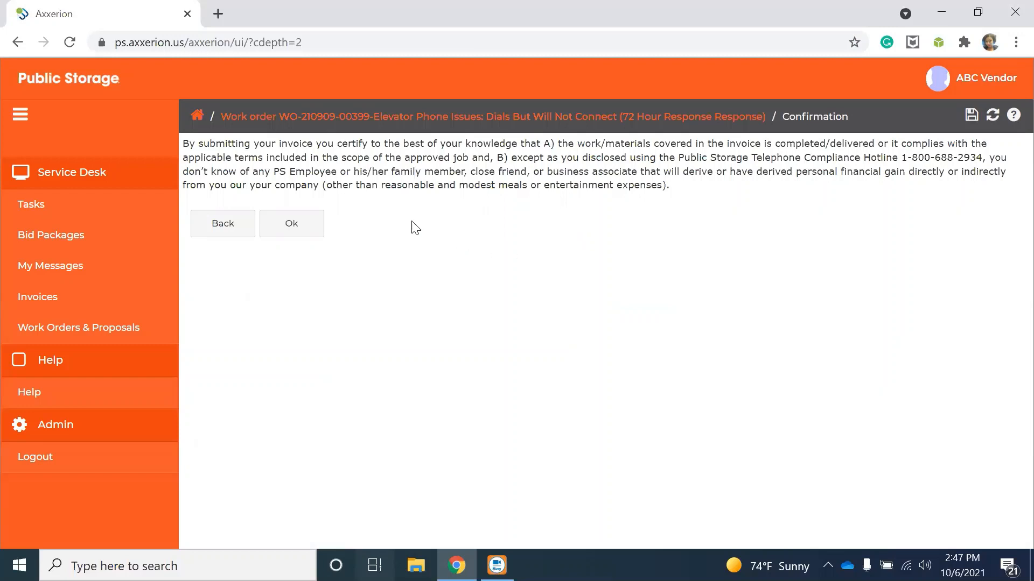
left_click(289, 231)
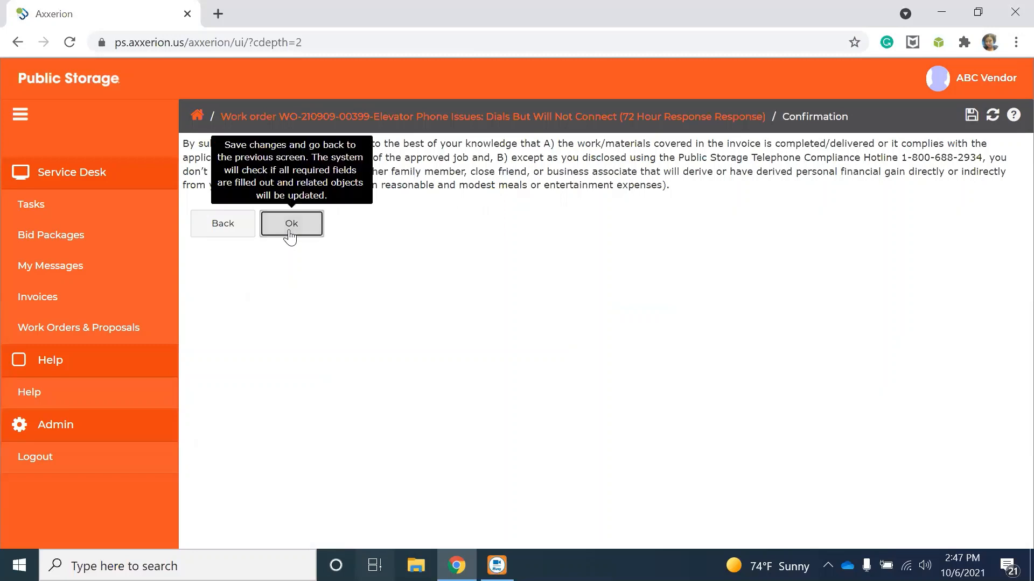